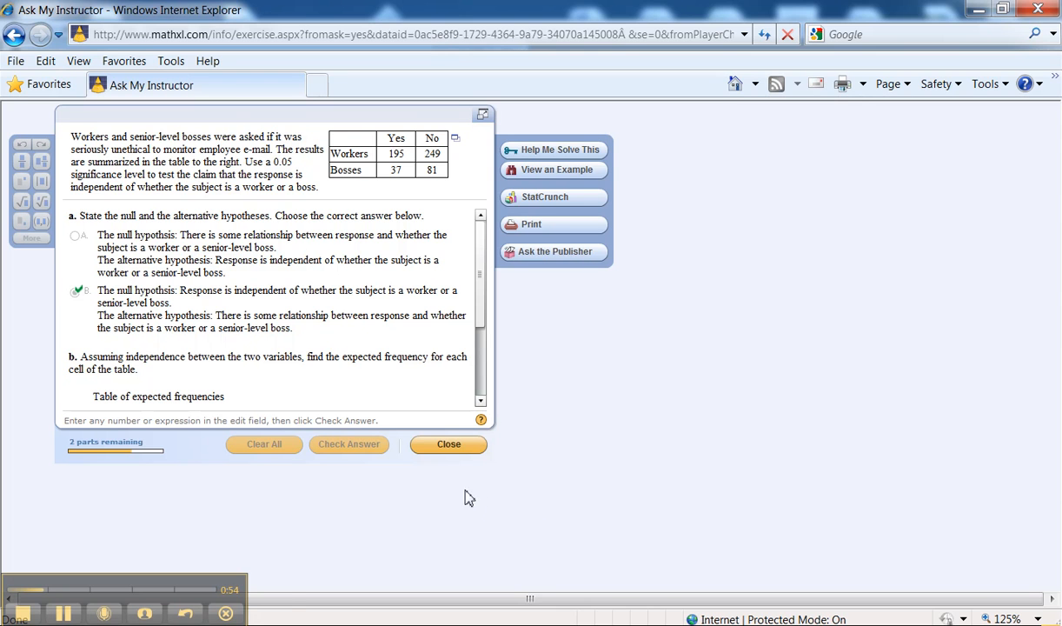
Switch to Statdisk and enter 195 and 37 in column 1 and 249 and 81 in column 2 of the Sample Editor.
key(alt+Tab)
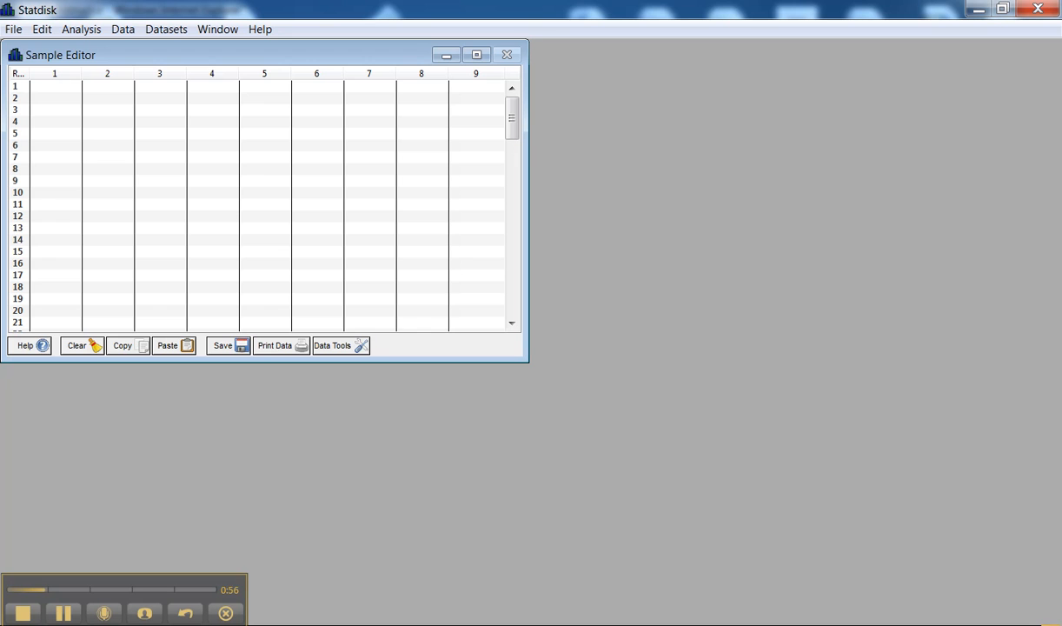
click(59, 87)
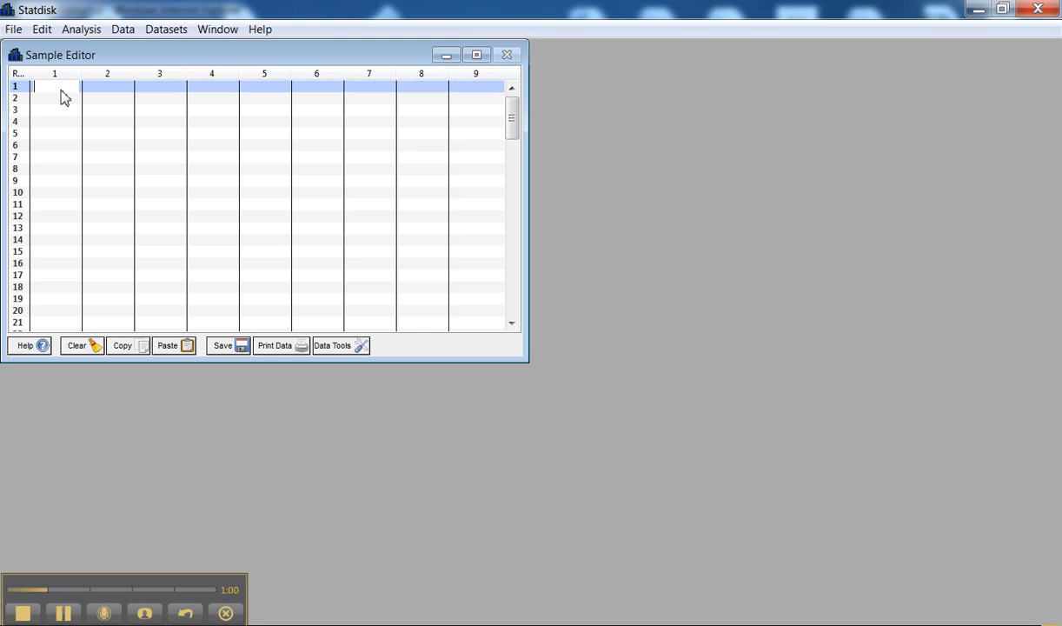
text(195)
key(Return)
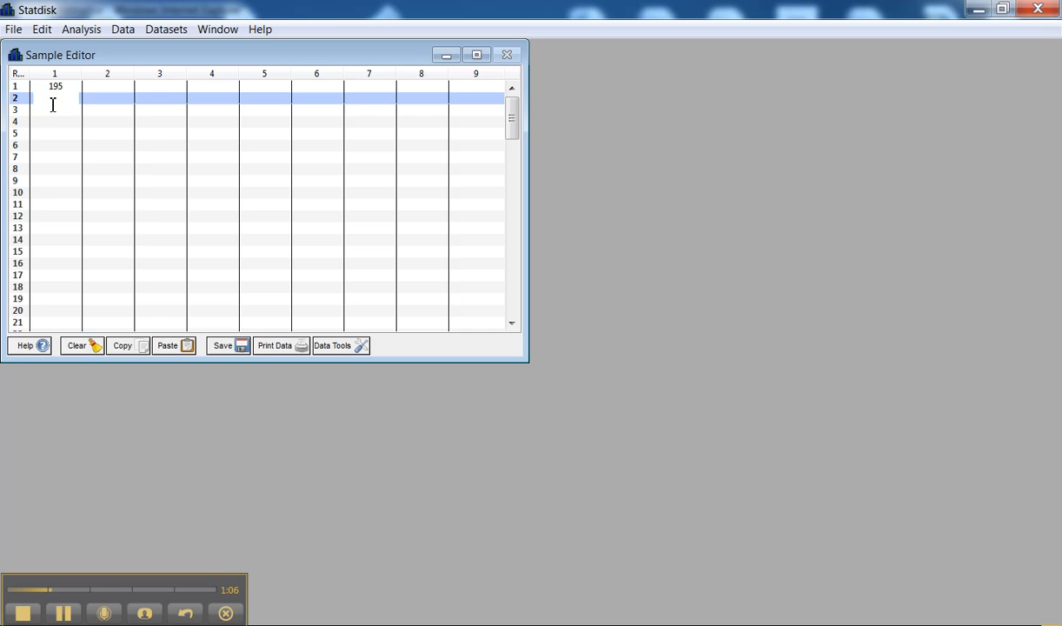
text(37)
click(105, 85)
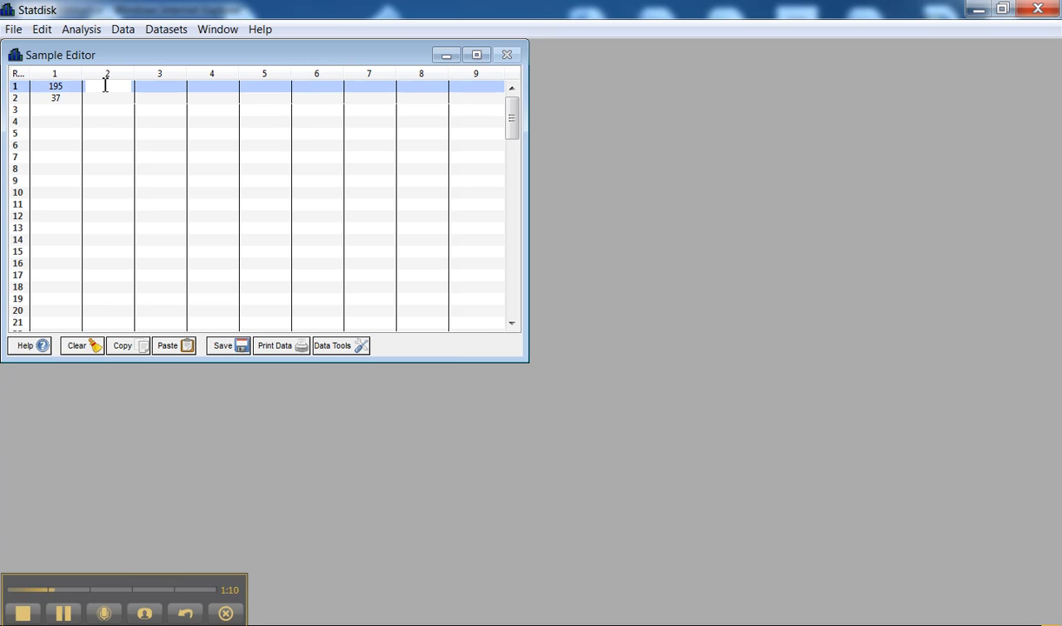
text(249)
click(104, 98)
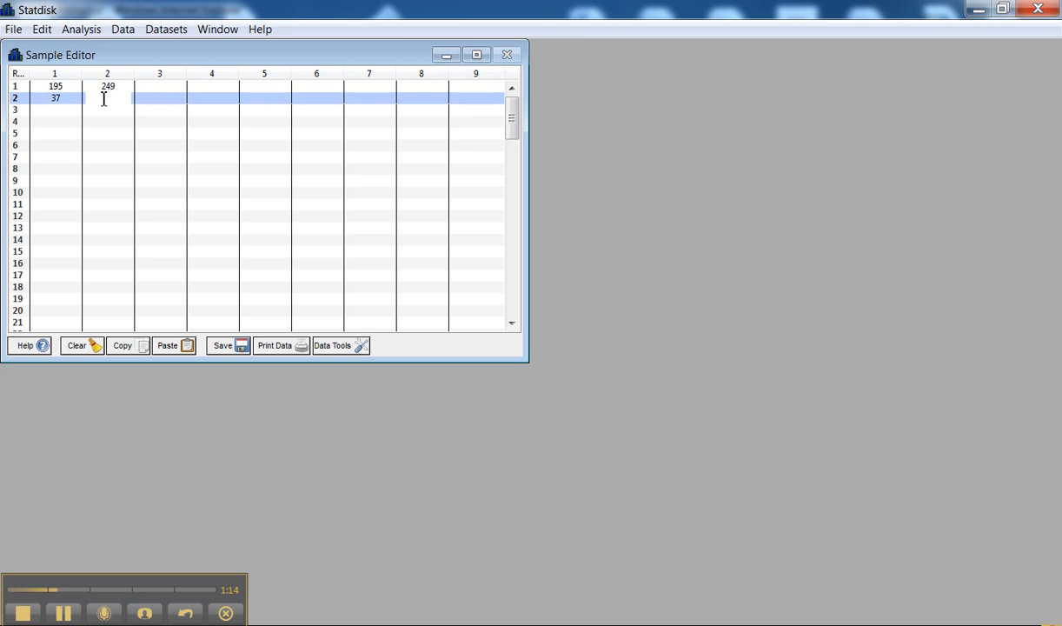
text(81)
click(118, 111)
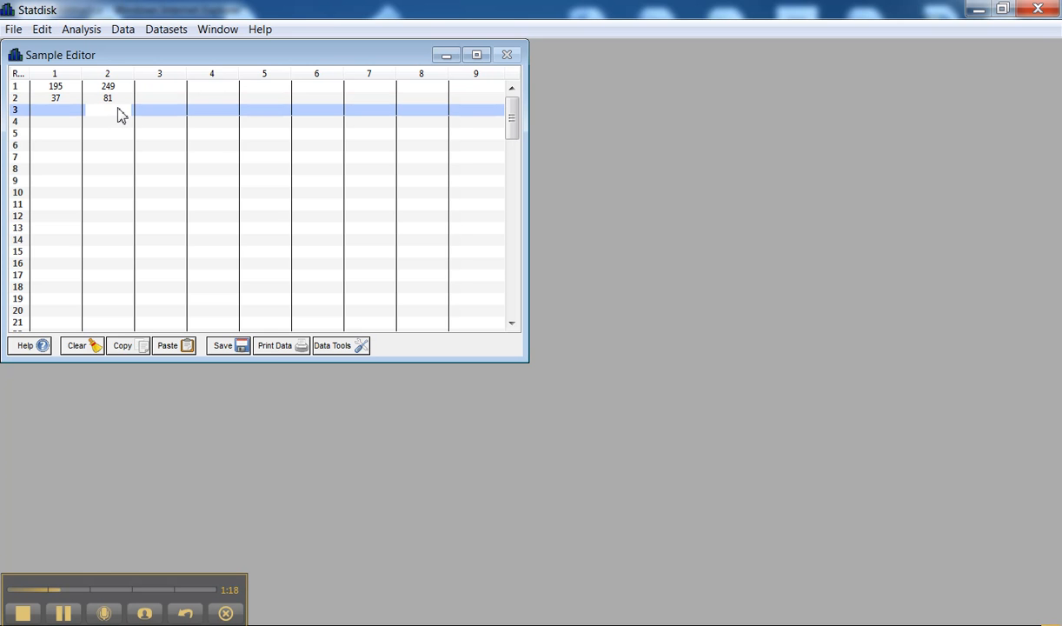
Evaluate a Contingency Tables analysis on columns 1 and 2, and plot its chi-square distribution.
click(82, 31)
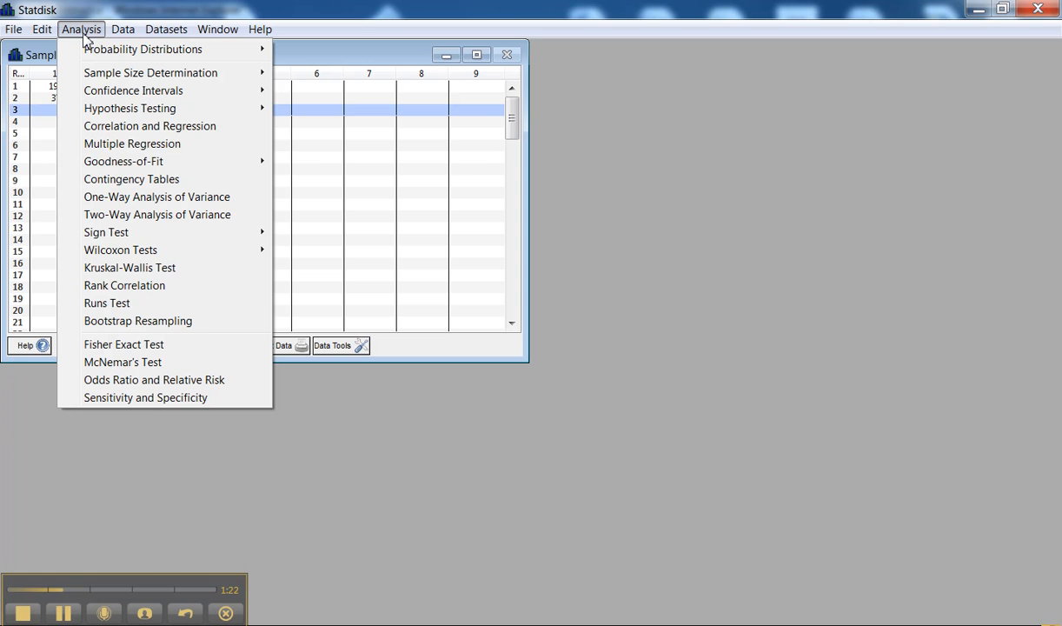
click(172, 180)
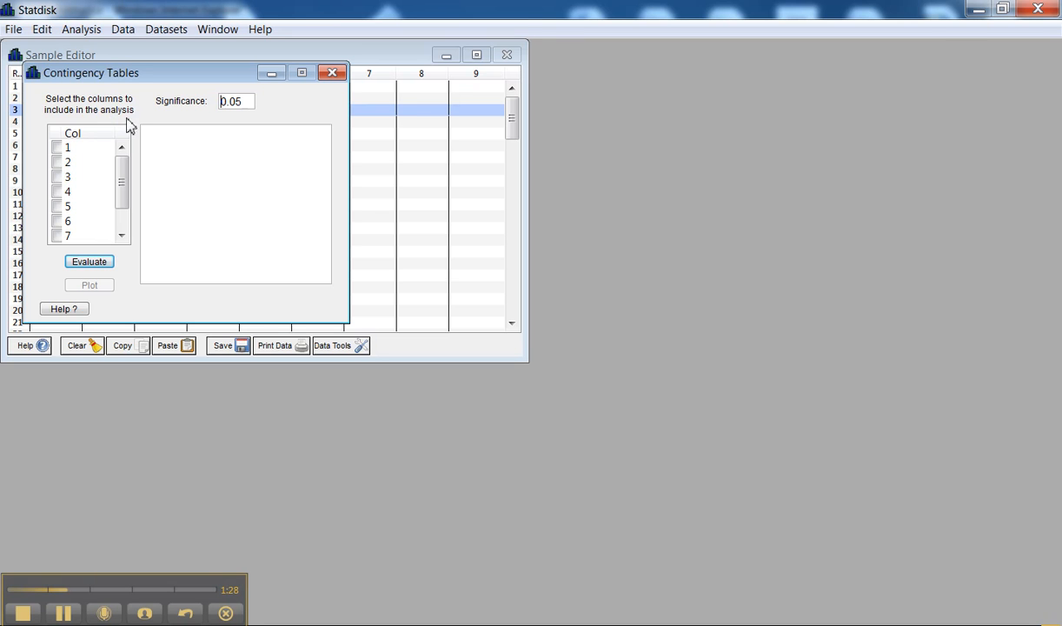
click(58, 147)
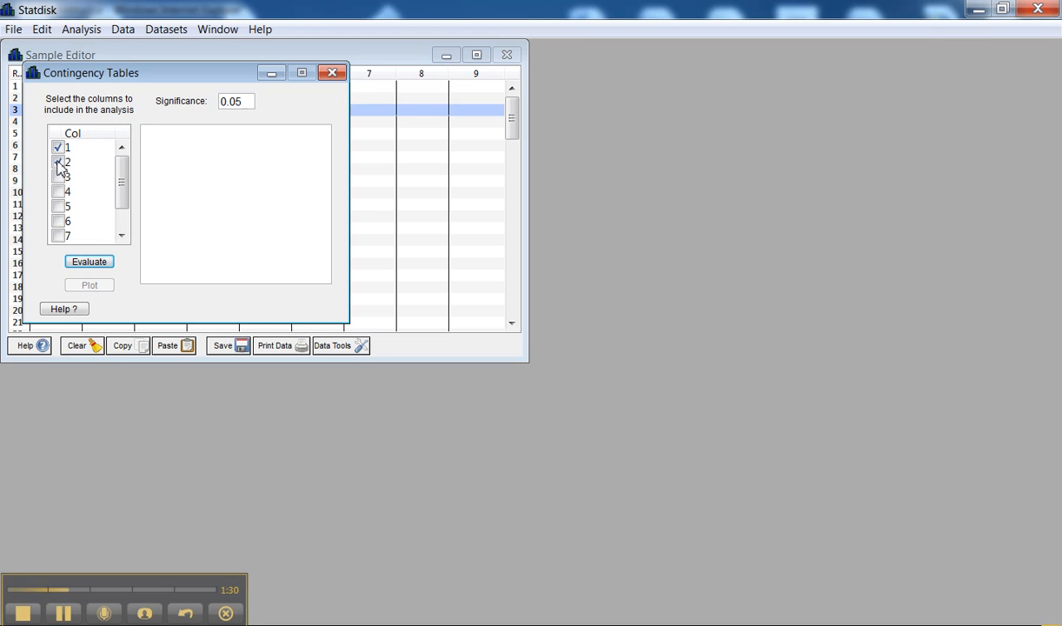
drag(159, 75, 327, 126)
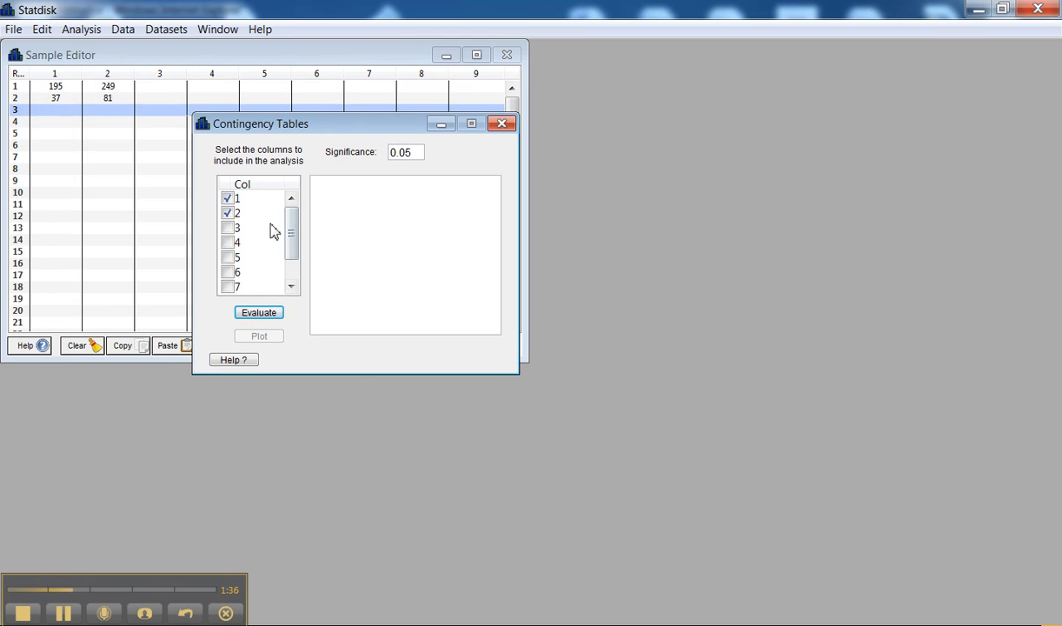
click(261, 320)
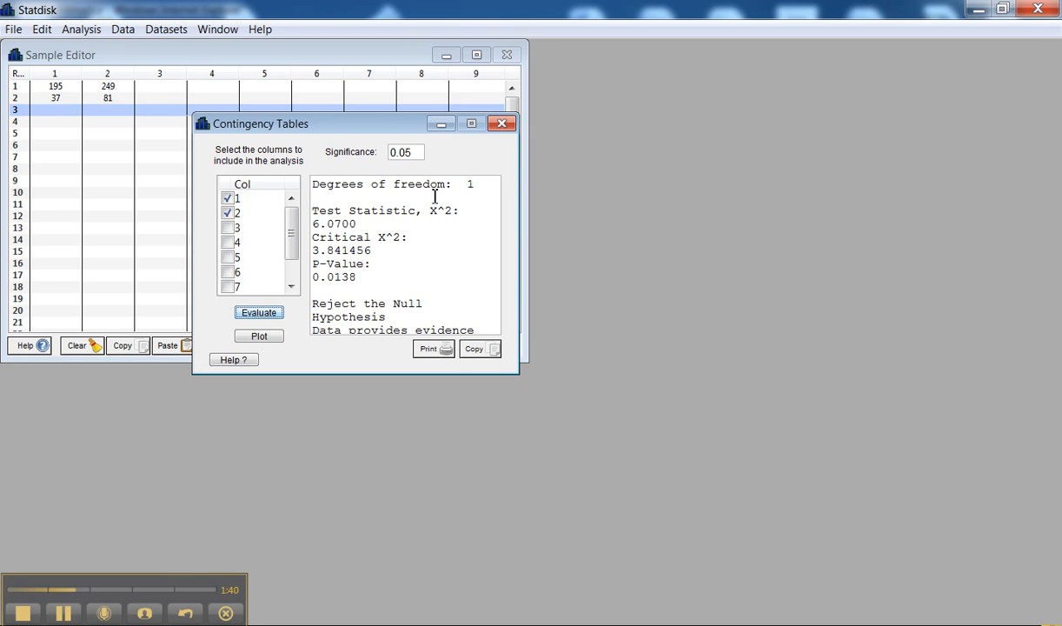
drag(382, 120, 382, 107)
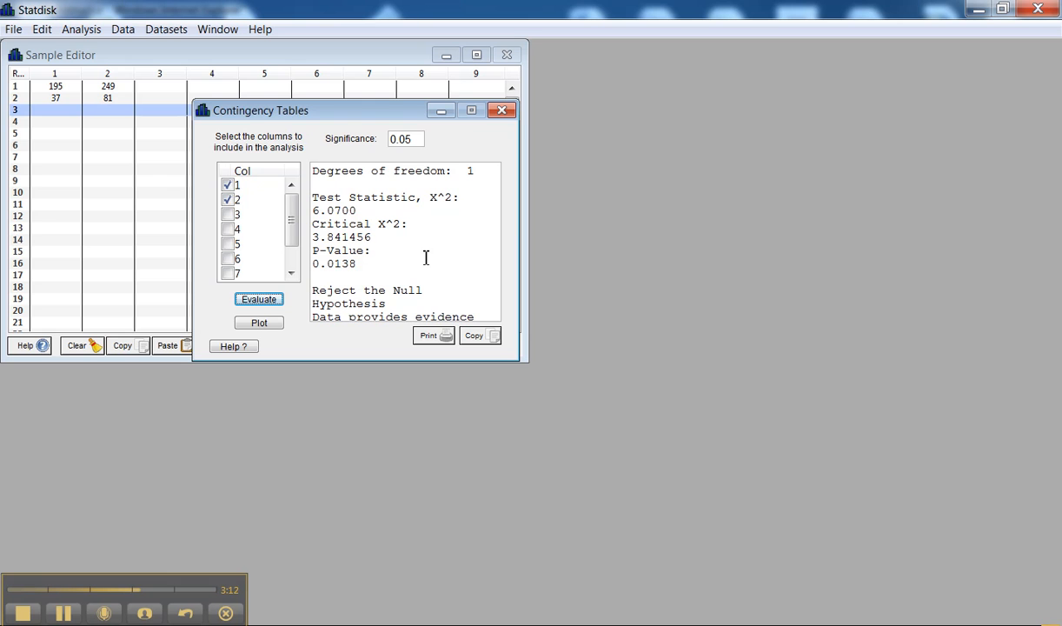
click(257, 324)
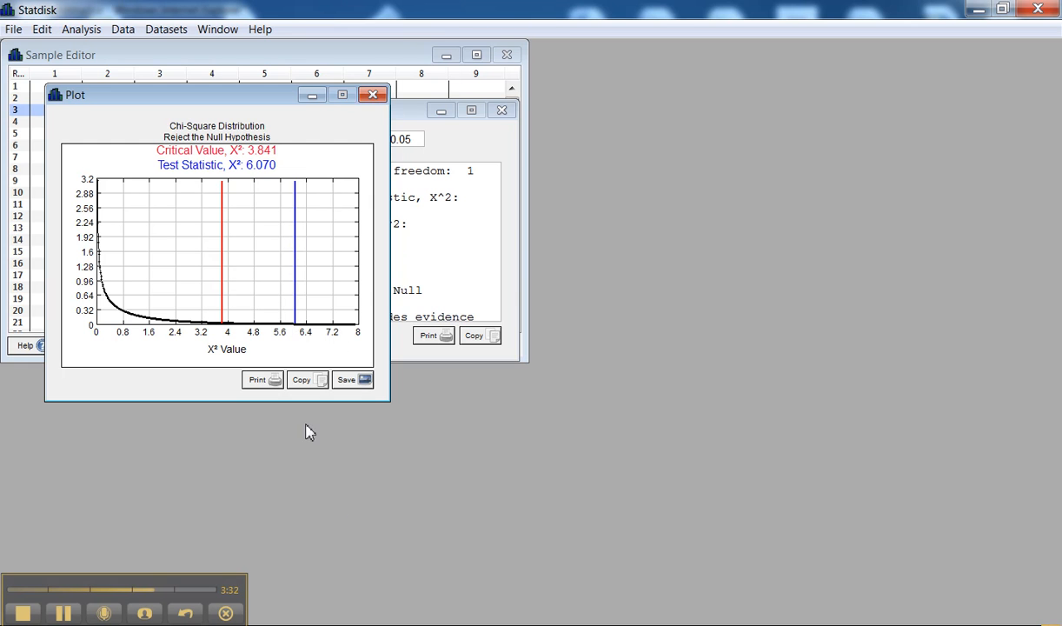
Switch to the Ask My Instructor exercise in Internet Explorer and submit 6.070 as the chi-square test statistic in part c.
mouse_move(625, 623)
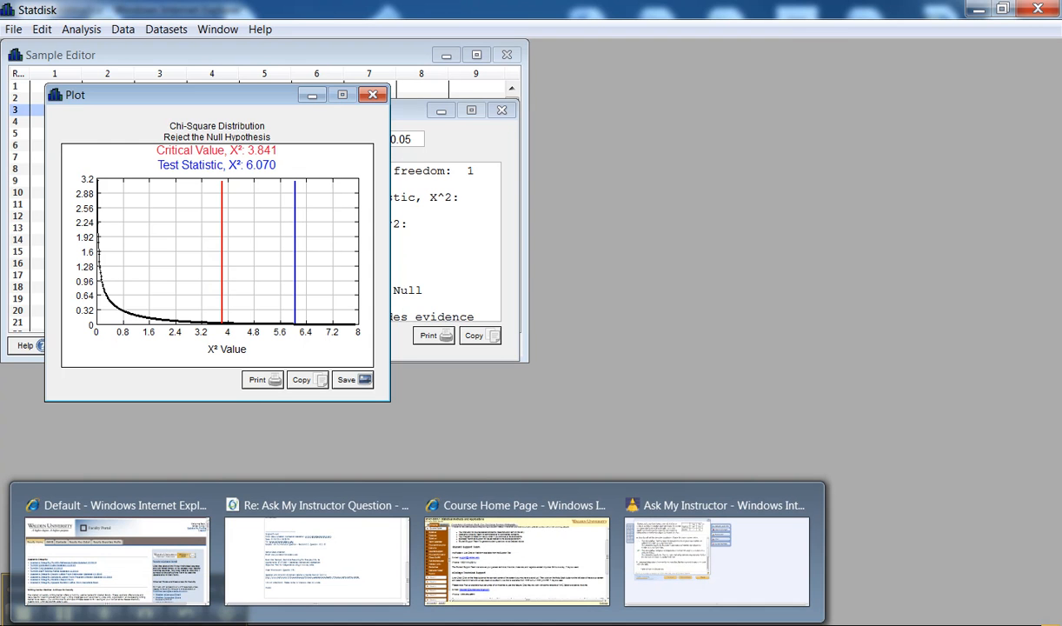
click(628, 591)
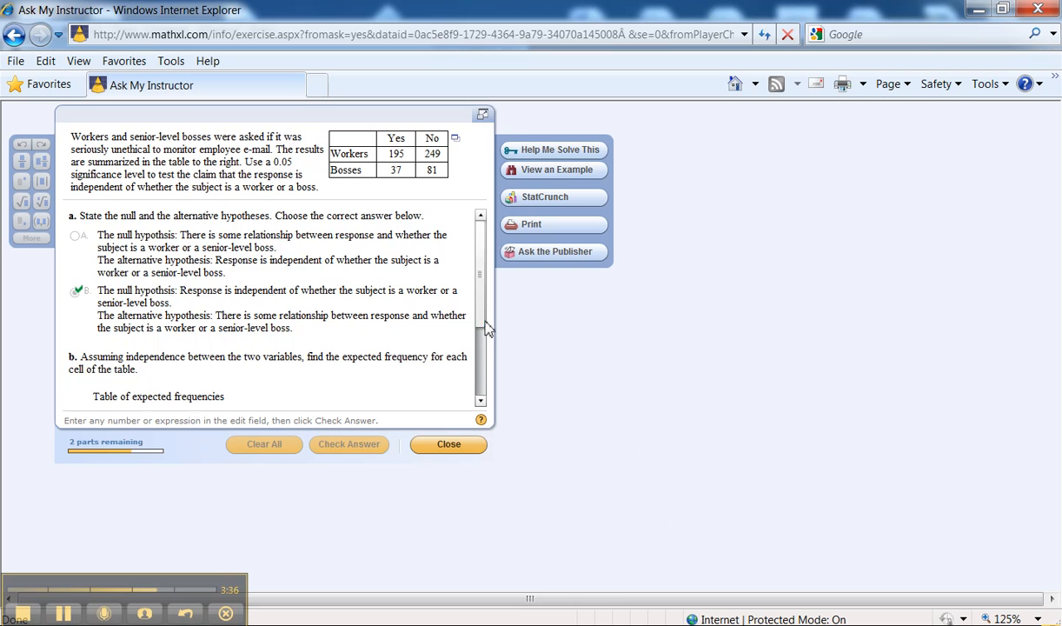
drag(480, 244, 471, 329)
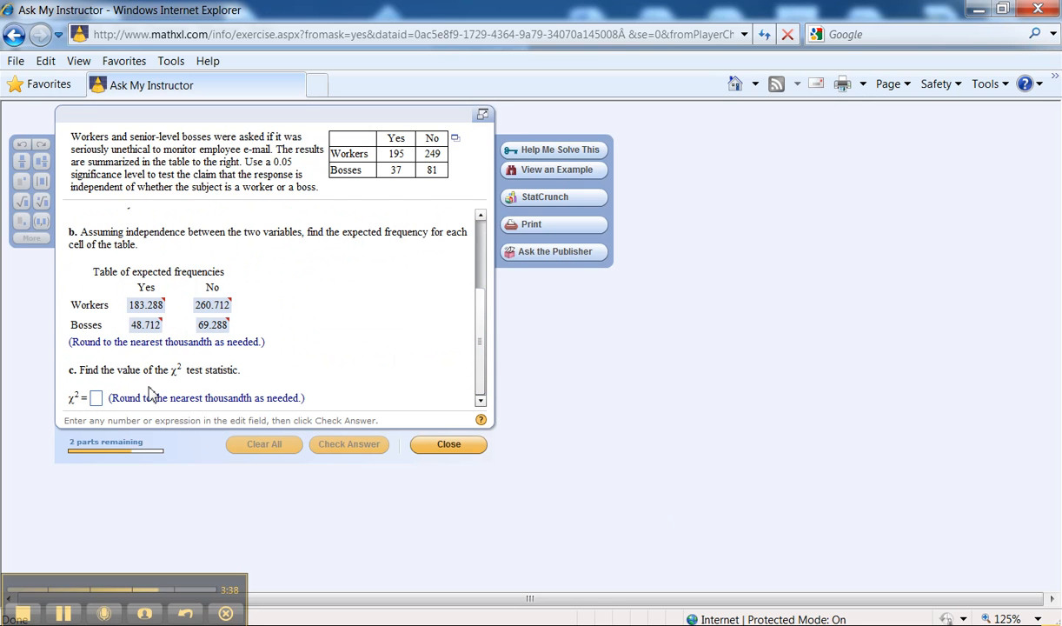
click(96, 400)
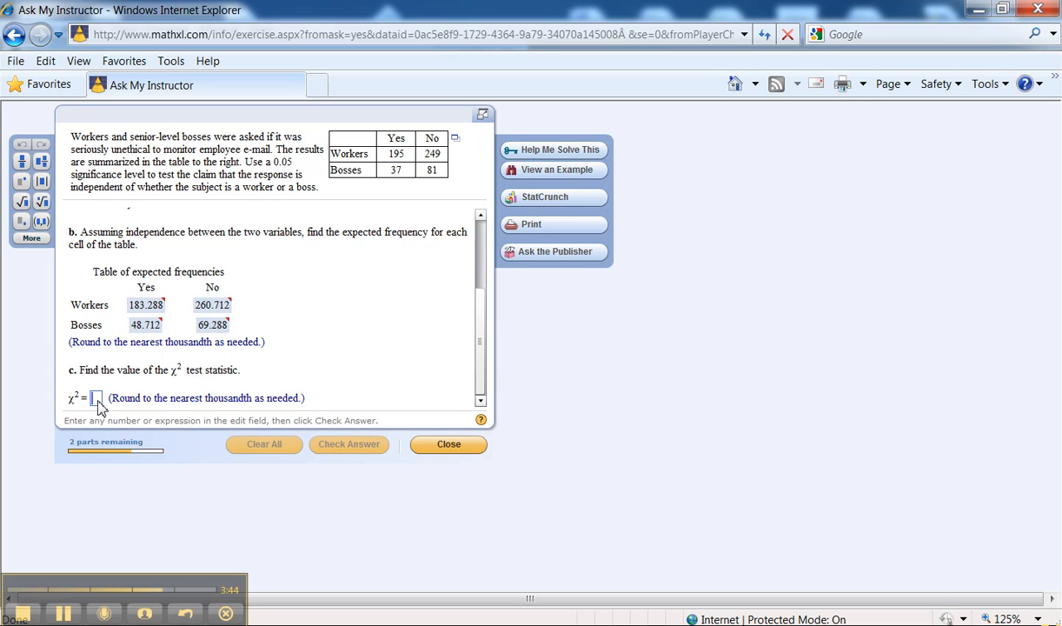
text(6.07)
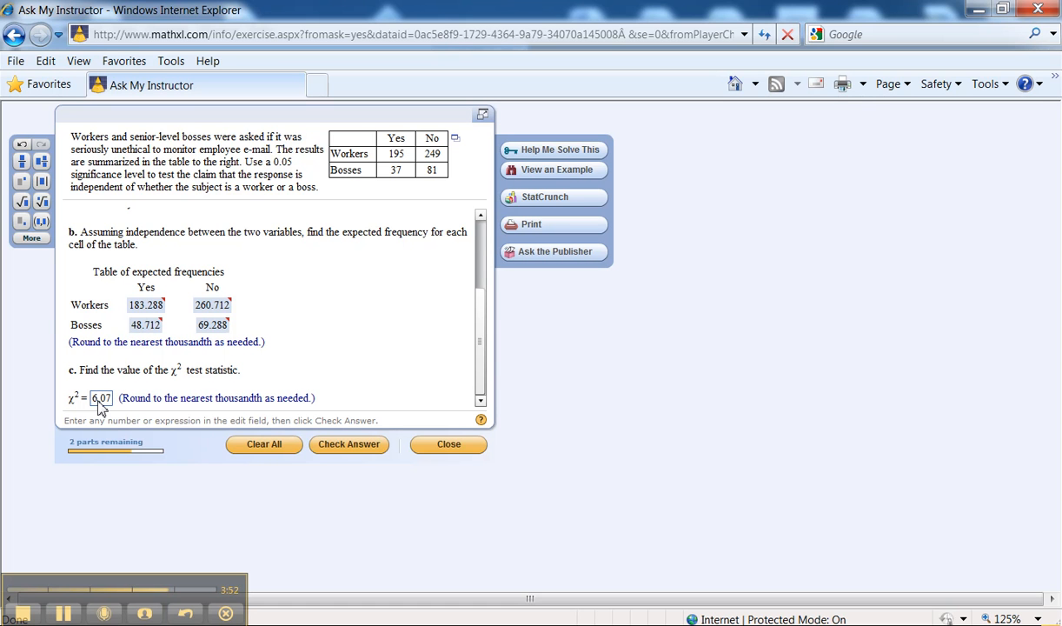
text(0)
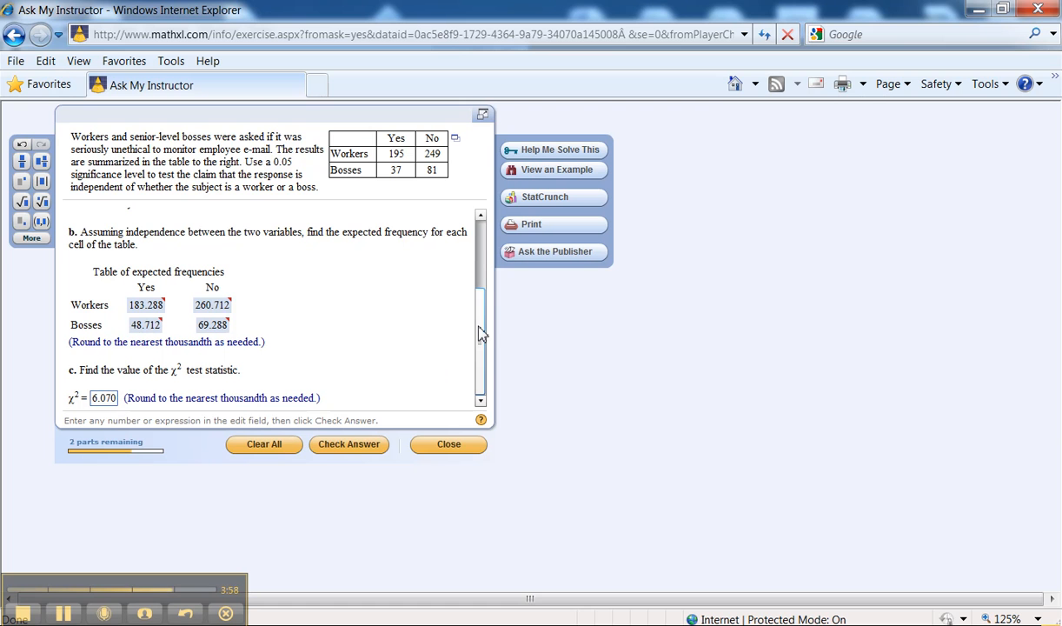
click(348, 443)
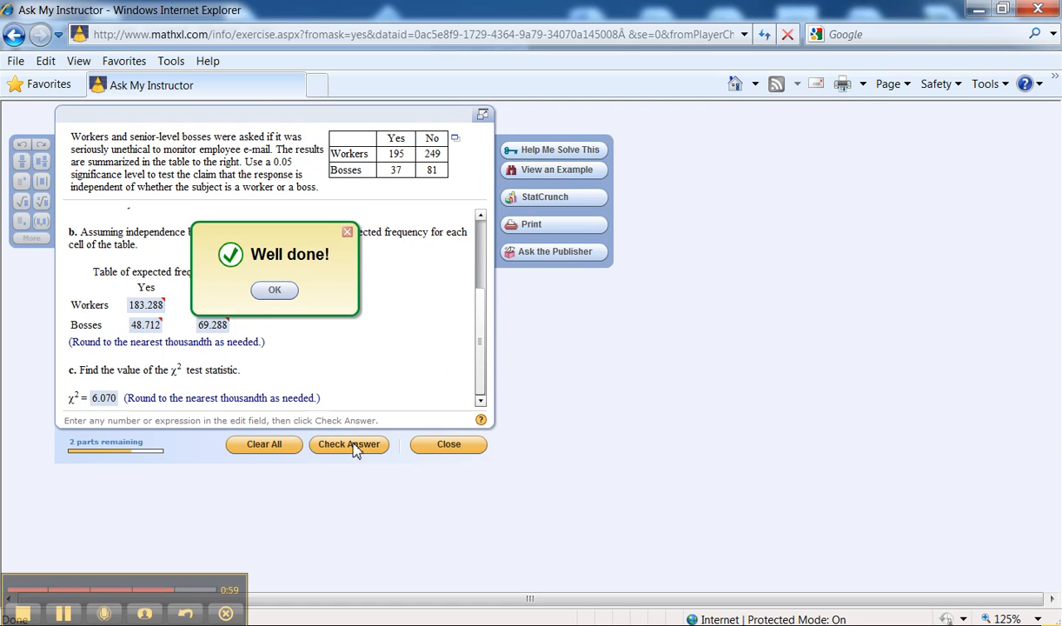
click(274, 290)
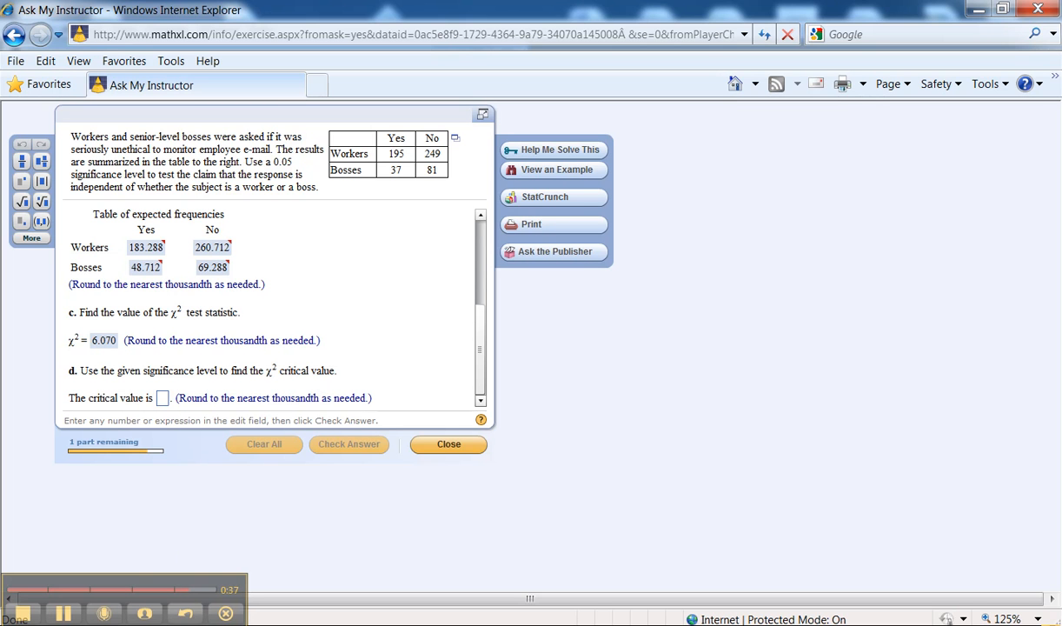
Look up the critical value in Statdisk's contingency table results, and submit 3.841 as the answer to part d of the browser exercise.
click(223, 624)
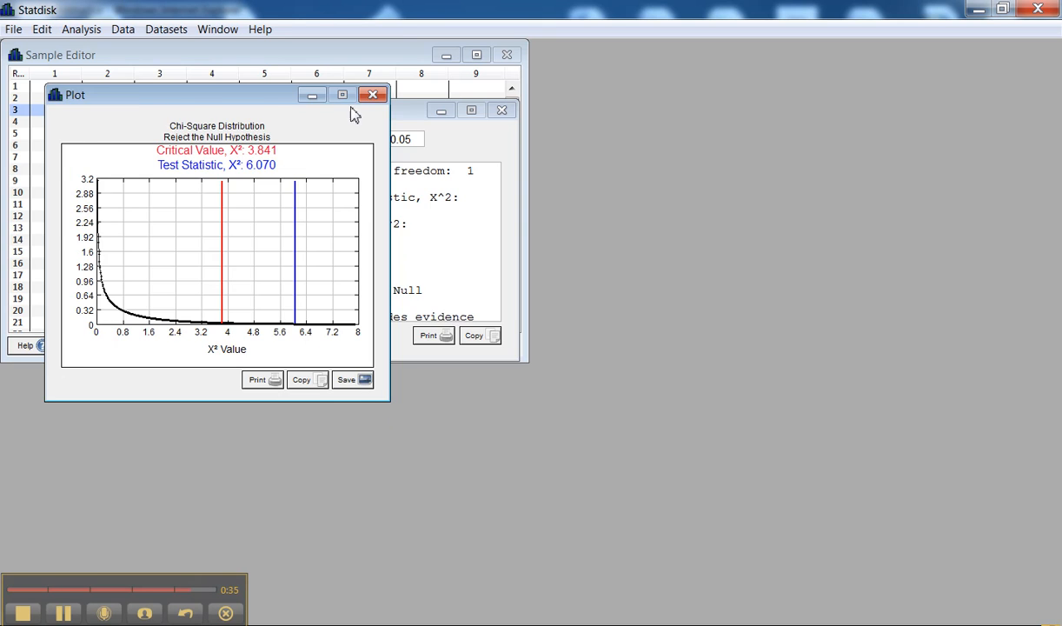
drag(265, 104, 832, 179)
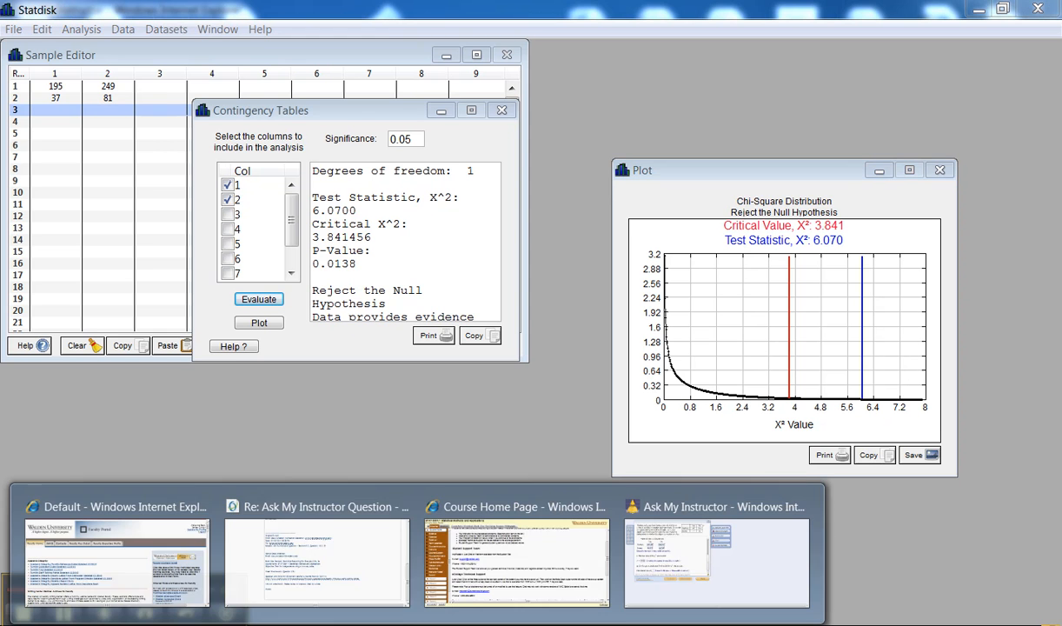
click(652, 535)
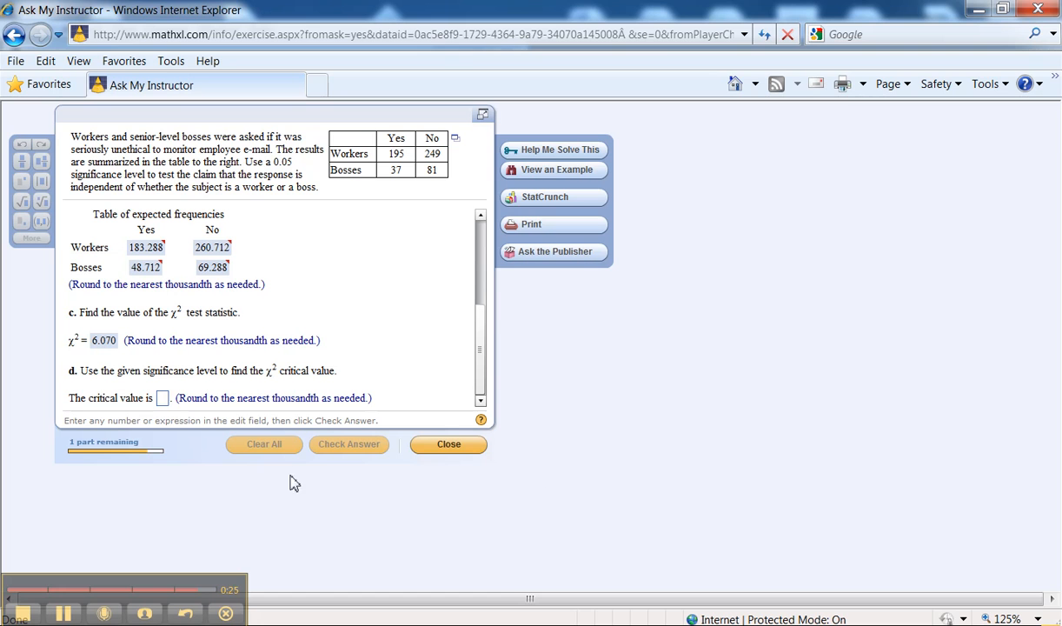
click(163, 399)
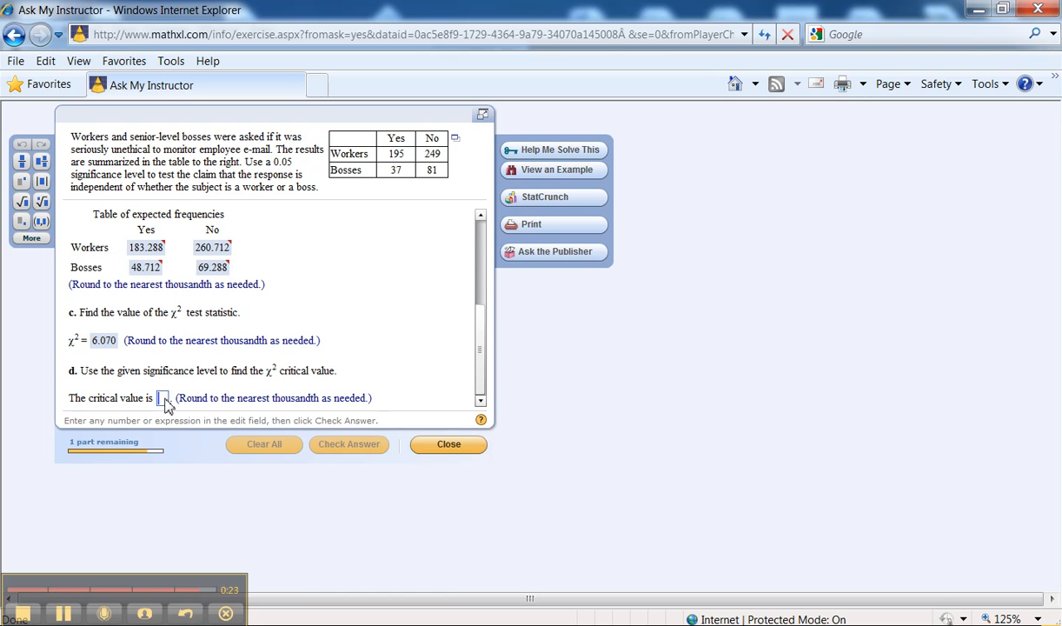
text(3.)
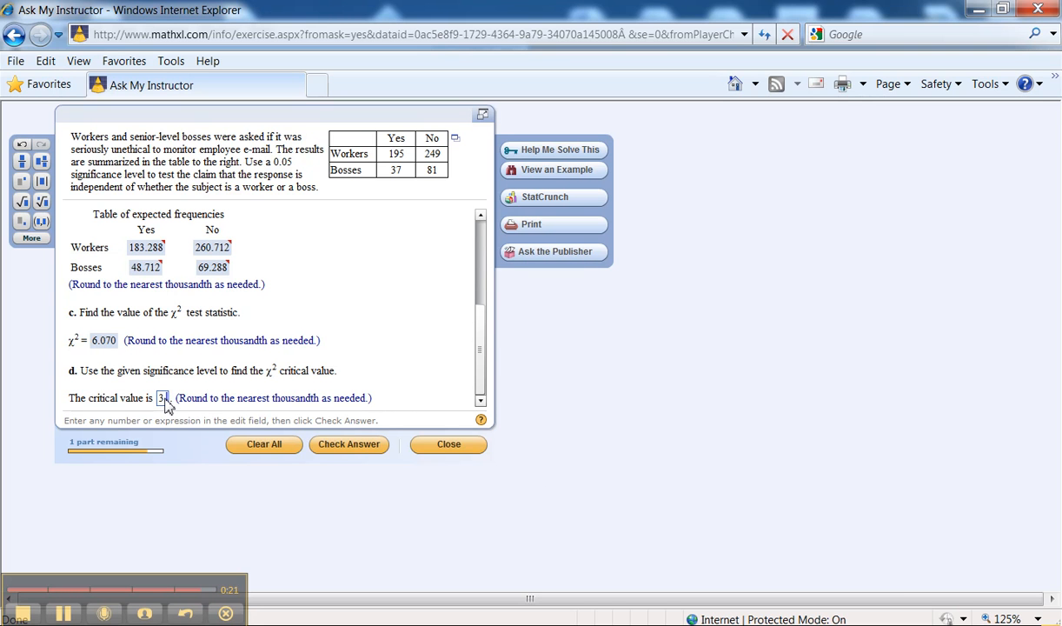
text(842)
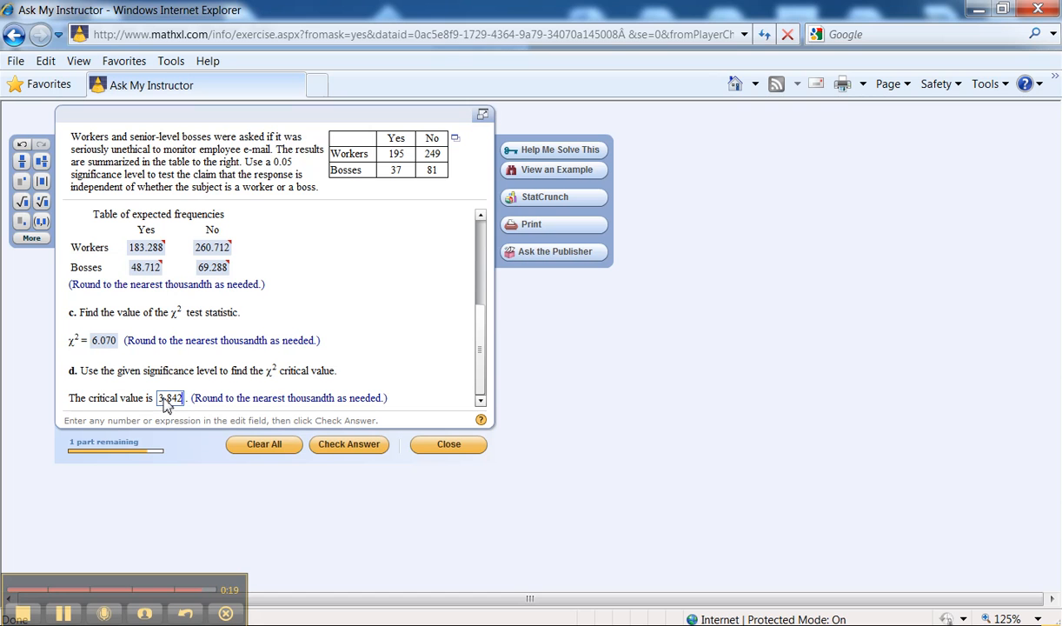
key(BackSpace)
text(1)
click(338, 441)
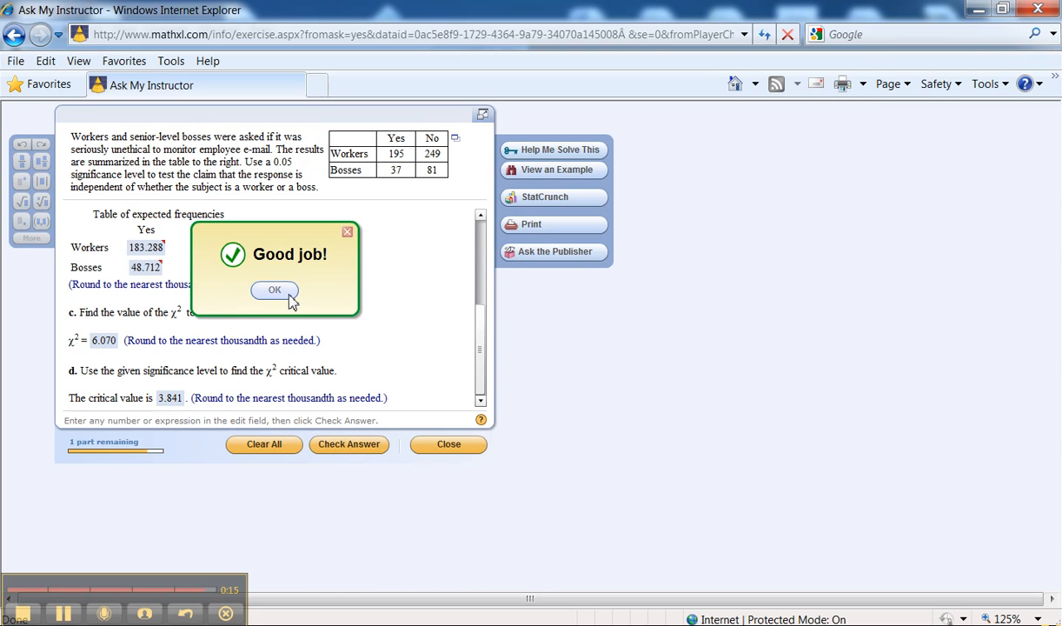
click(288, 296)
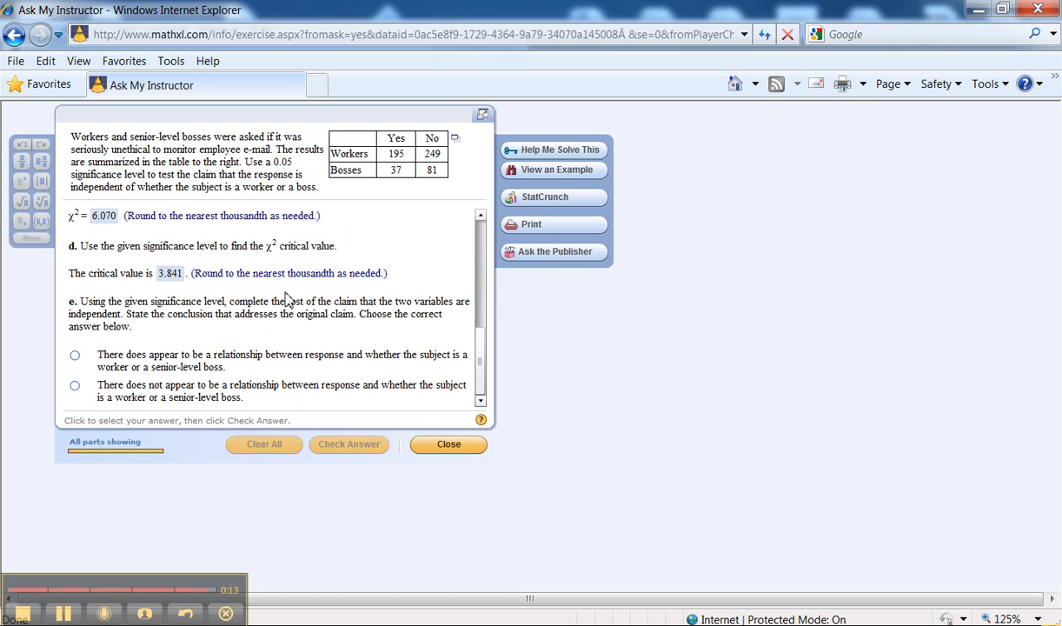